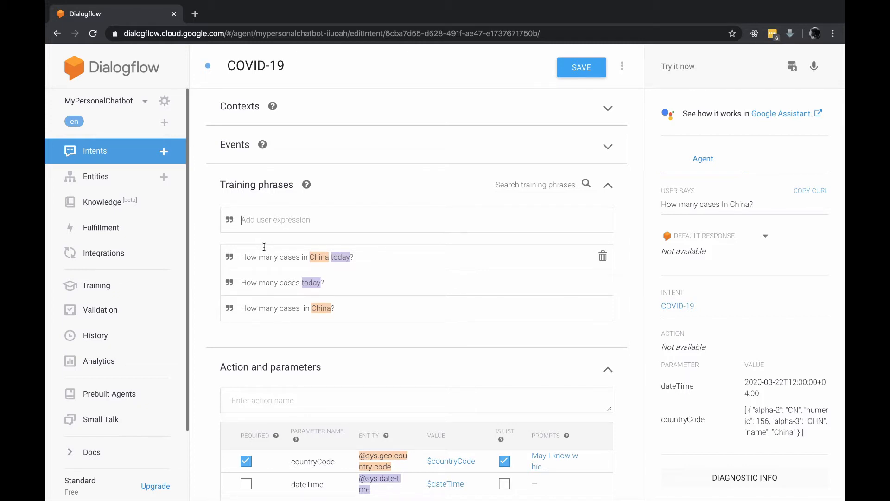
Go to the agent's Entities page from the left sidebar
left_click(116, 179)
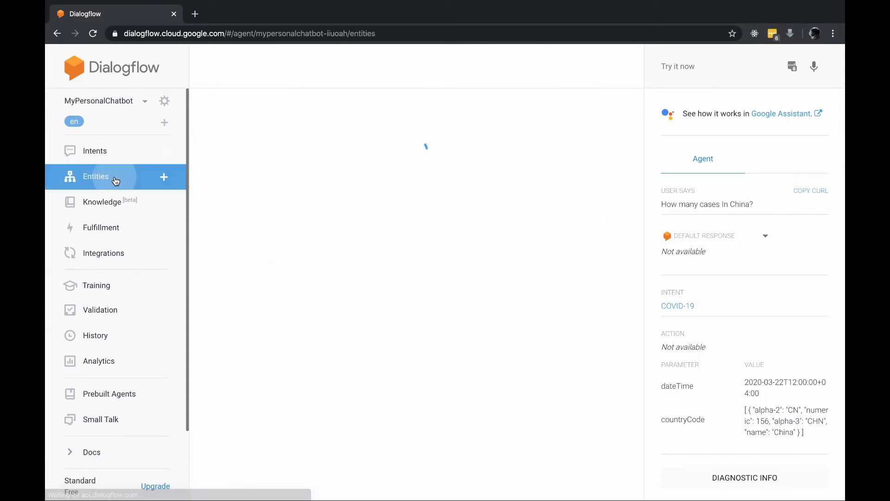
Create a new entity named CasesStatus and try saving it
left_click(563, 74)
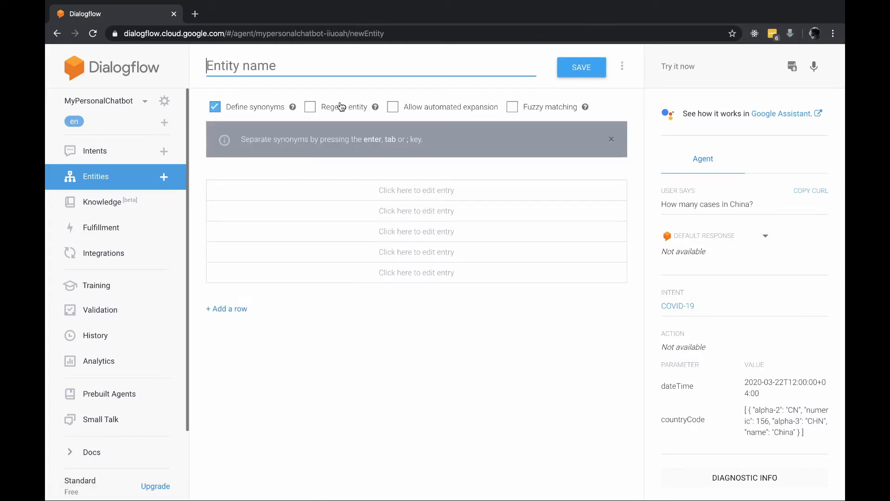
type("C")
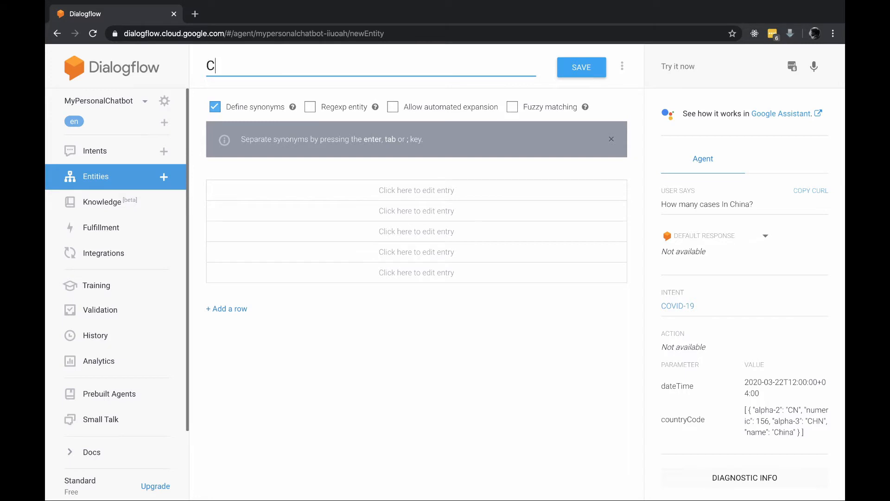
type("asesTyope")
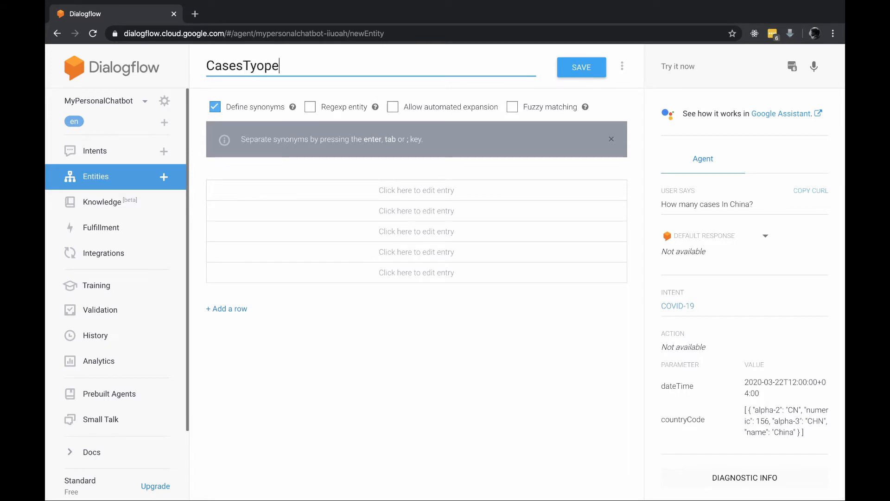
key("BackSpace")
key("BackSpace")
key("BackSpace")
key("BackSpace")
key("BackSpace")
type("Stat")
type("uys")
key("BackSpace")
key("BackSpace")
type("s")
left_click(587, 76)
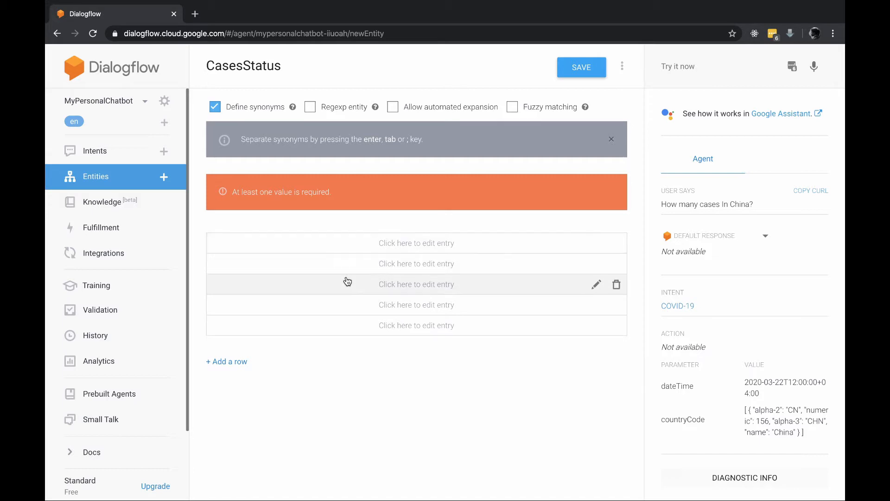
Add the reference value Recovered with synonym Cured
left_click(355, 246)
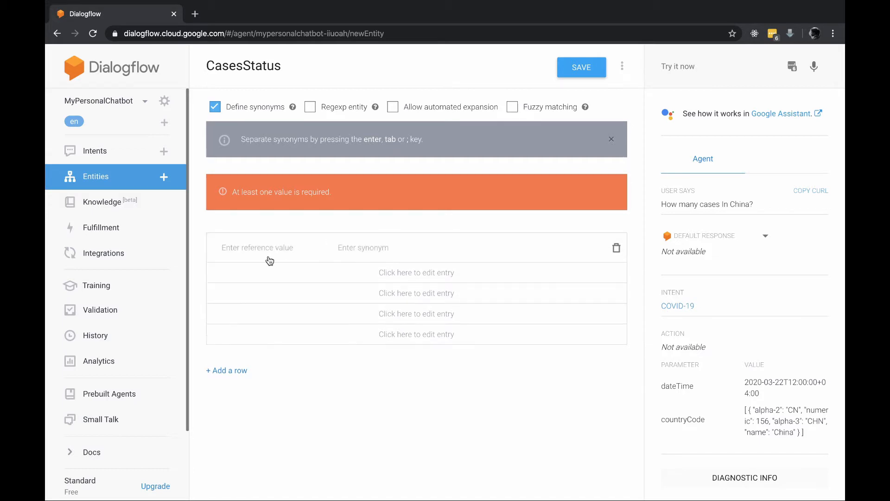
type("Recovered")
key("Tab")
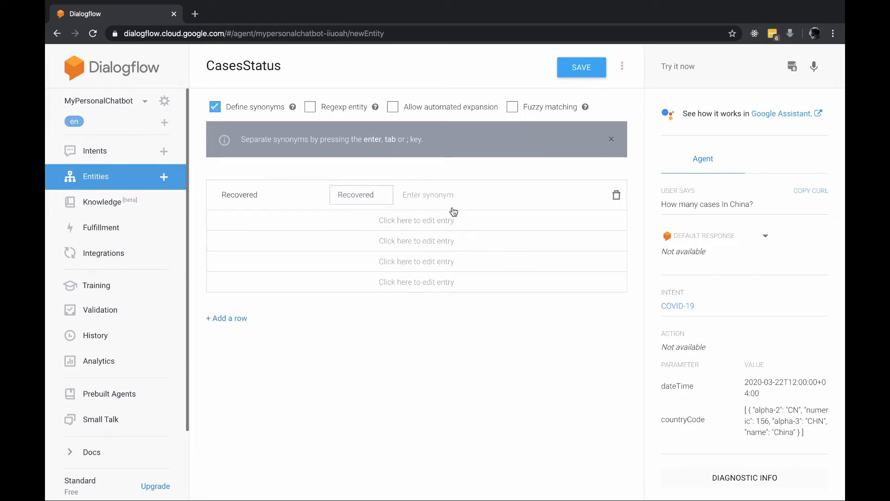
type("Cured")
key("Tab")
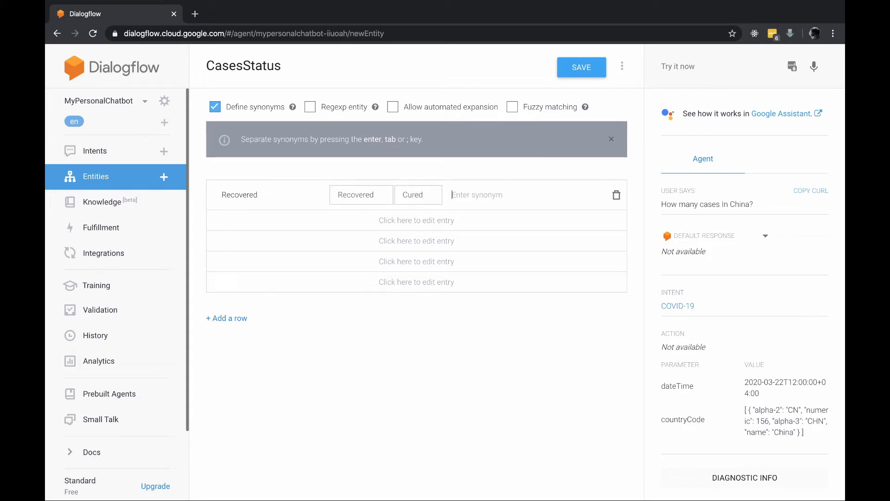
Add the reference value Death with synonyms dead and passed away
left_click(251, 226)
type("Death")
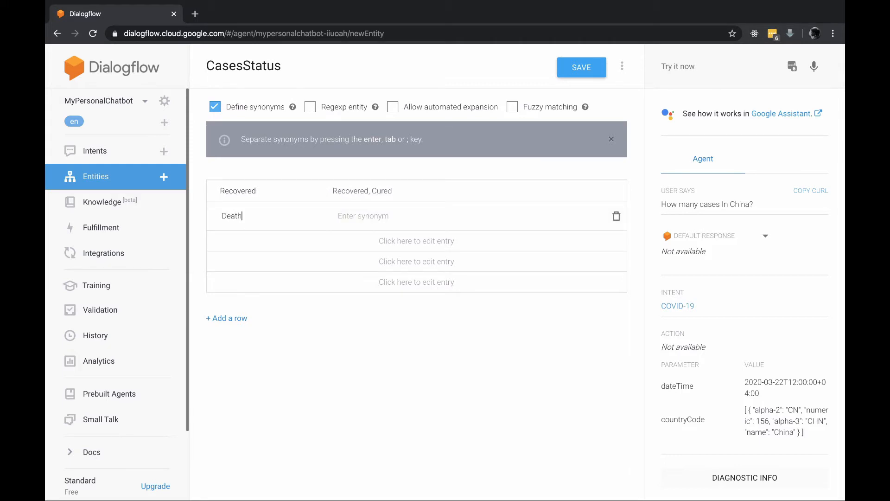
key("Tab")
type("dead")
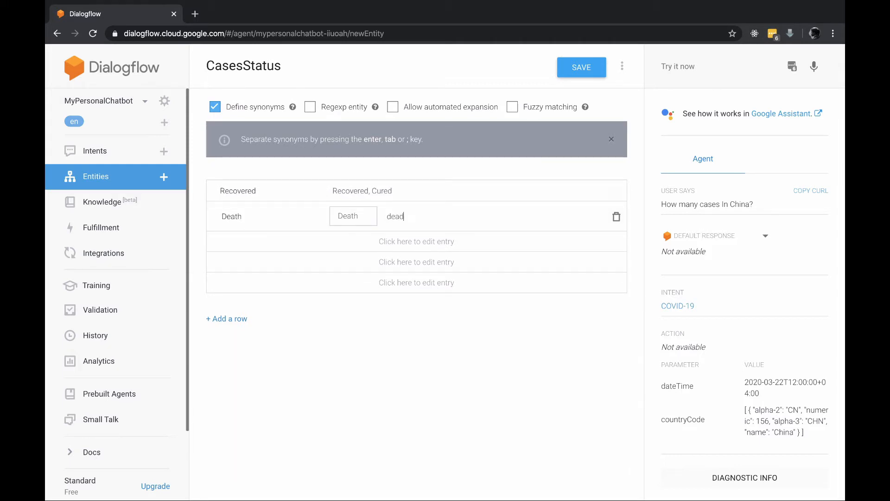
key("Return")
type("passed away")
key("Return")
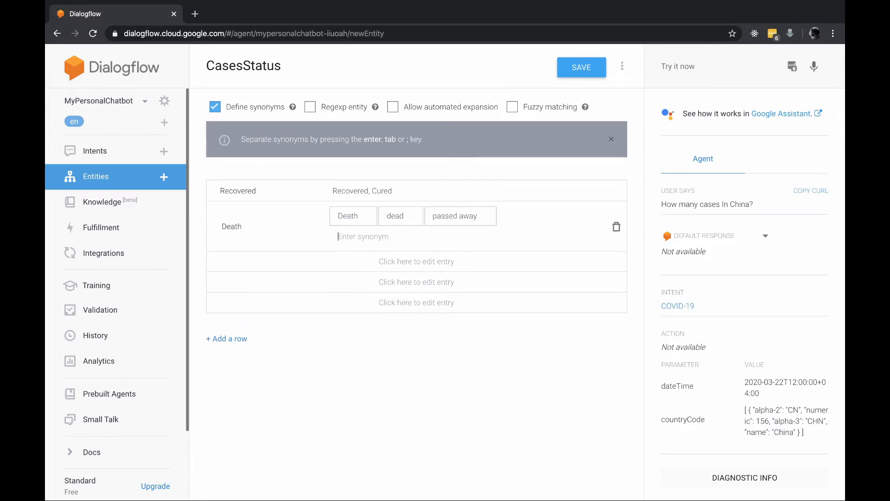
key("Return")
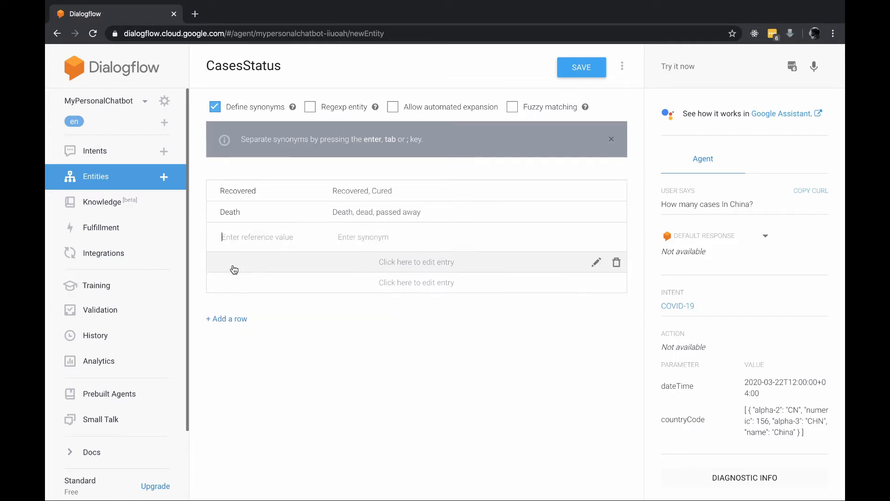
Add Active with synonyms sick and unrecovered, then save the entity
type("Active")
key("Tab")
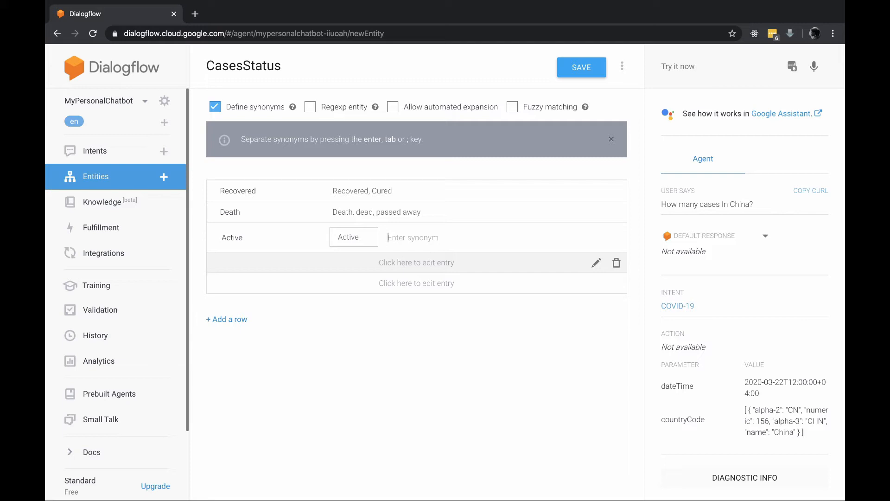
type("sick")
key("Tab")
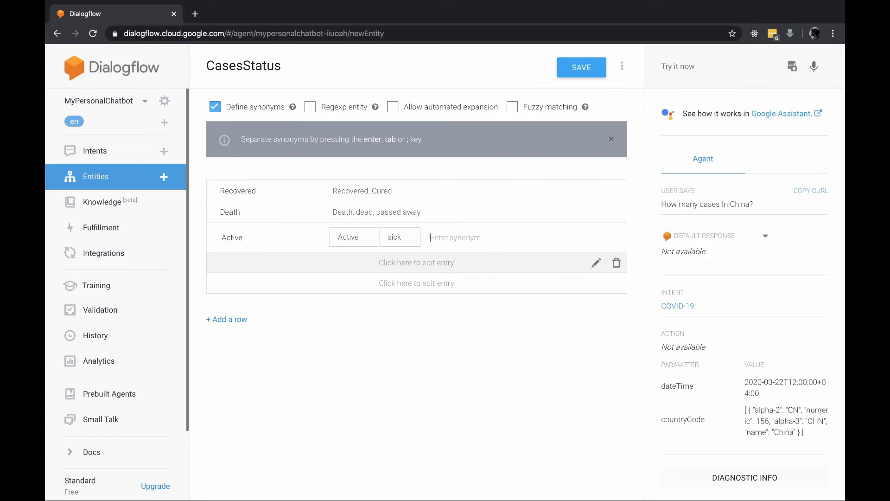
type("unreccvered")
key("Tab")
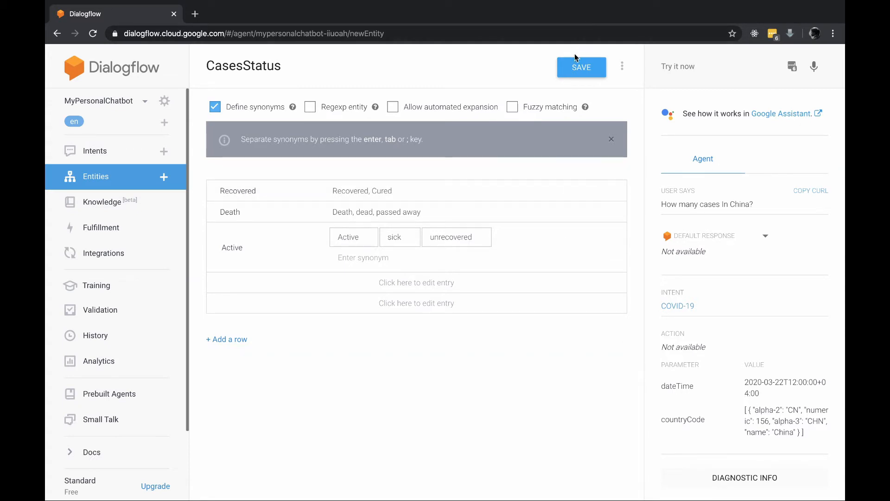
left_click(573, 65)
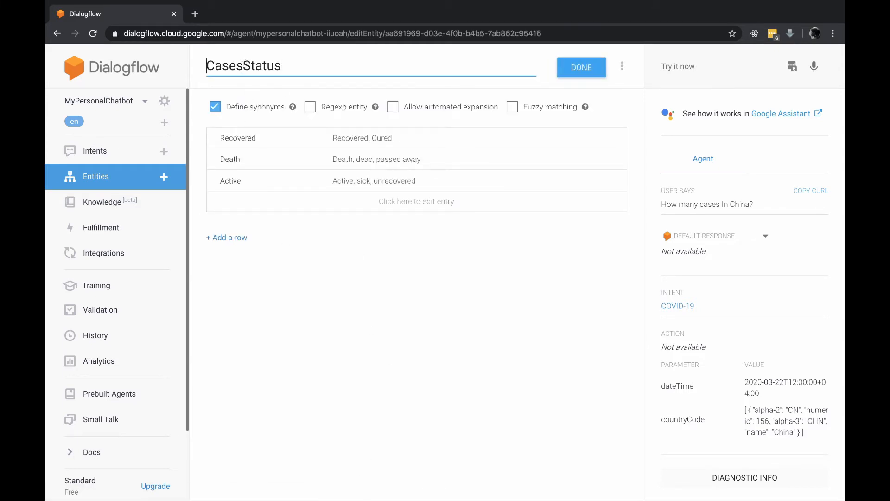
Change the Death reference value to Dead and save CasesStatus
double_click(244, 64)
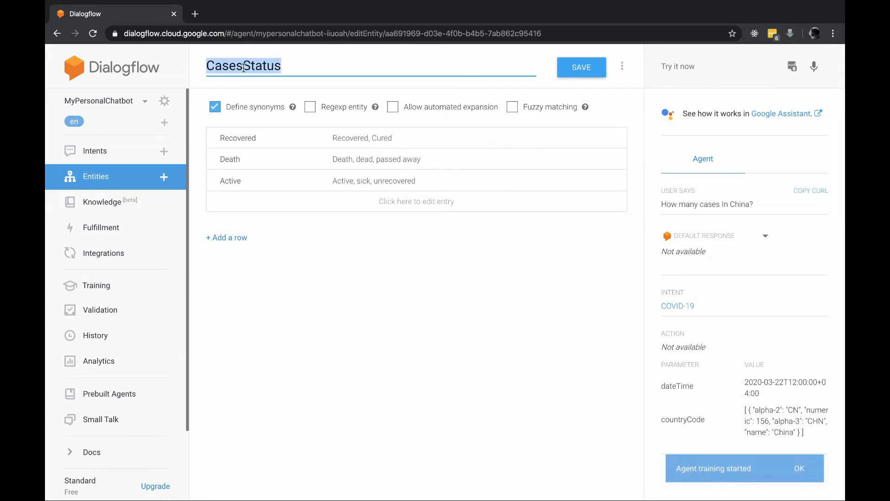
left_click(235, 164)
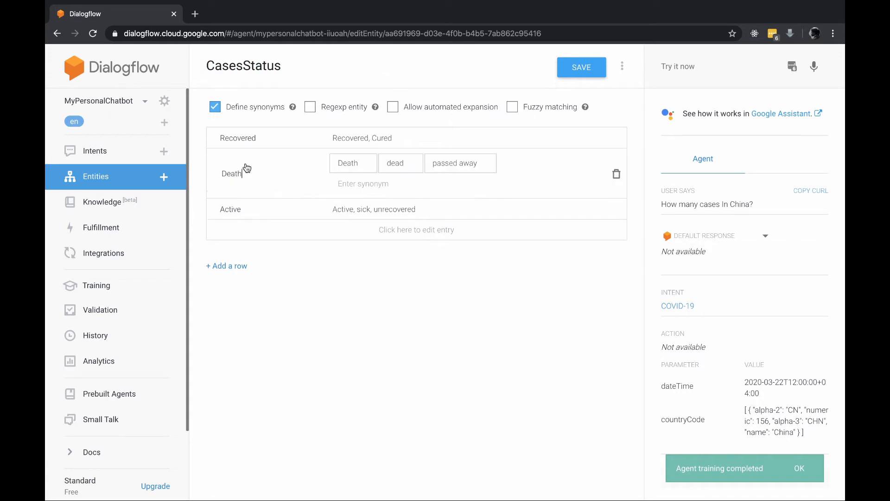
key("BackSpace")
key("BackSpace")
key("BackSpace")
type("ad")
left_click(597, 76)
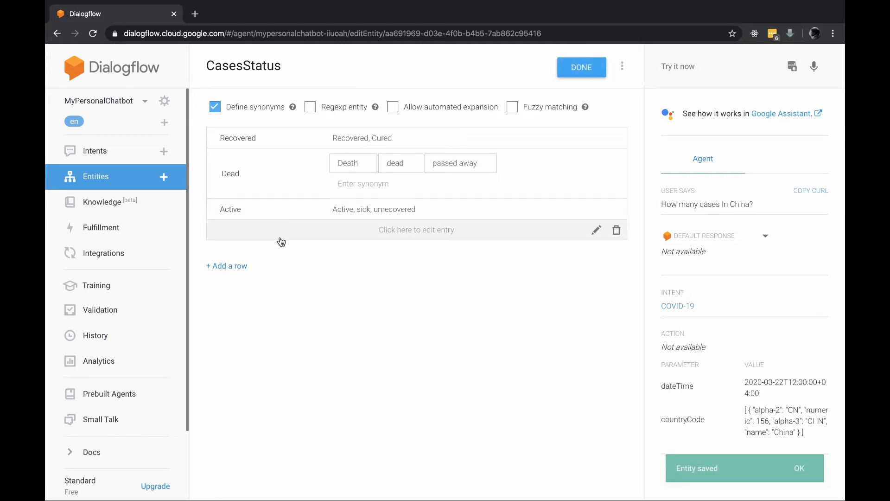
Add the training phrase 'How many deaths in China?' to the COVID-19 intent
left_click(111, 153)
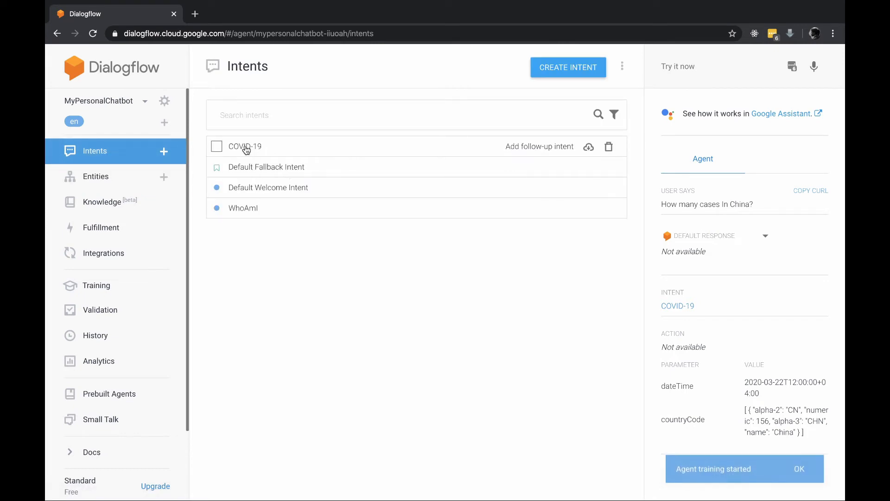
left_click(247, 147)
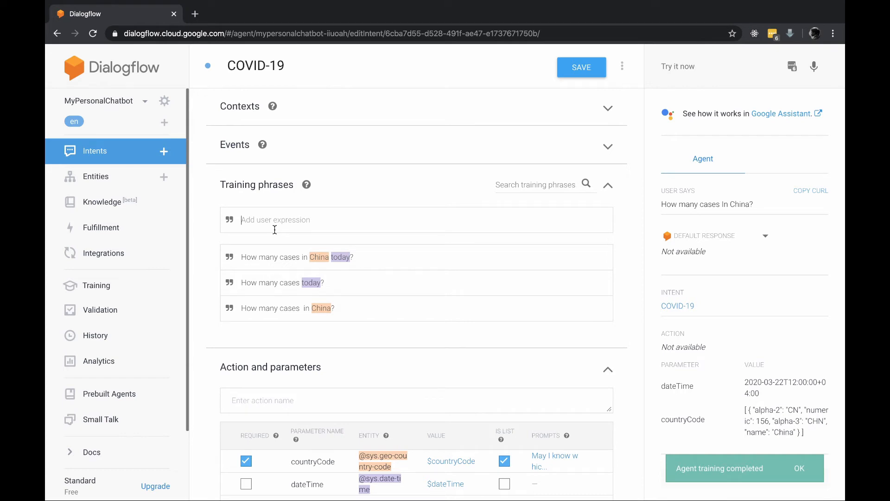
type("How")
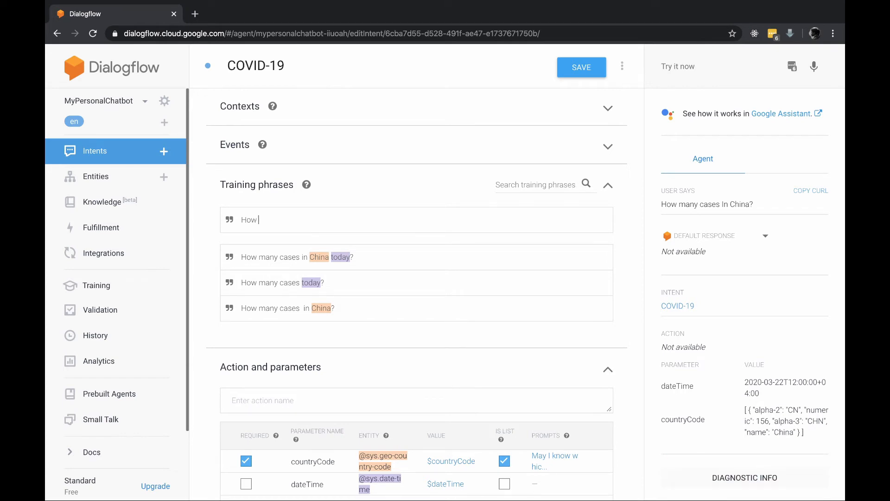
type(" many deaths in China?")
key("Return")
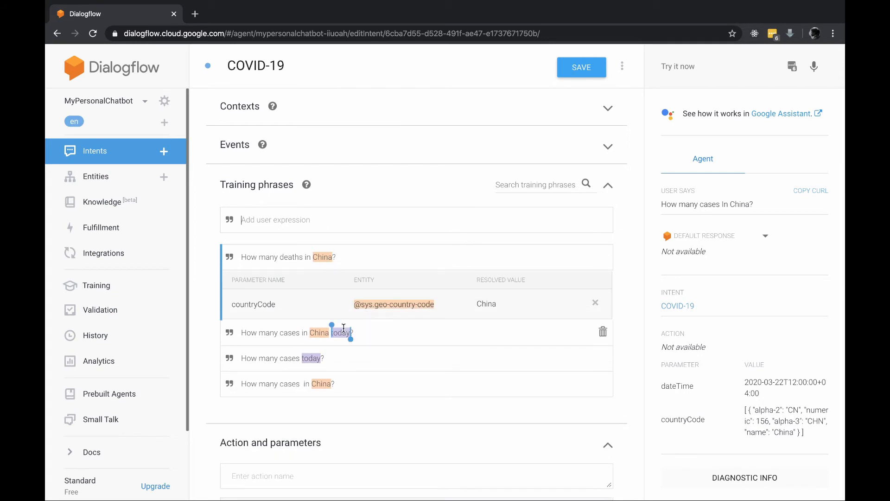
double_click(287, 255)
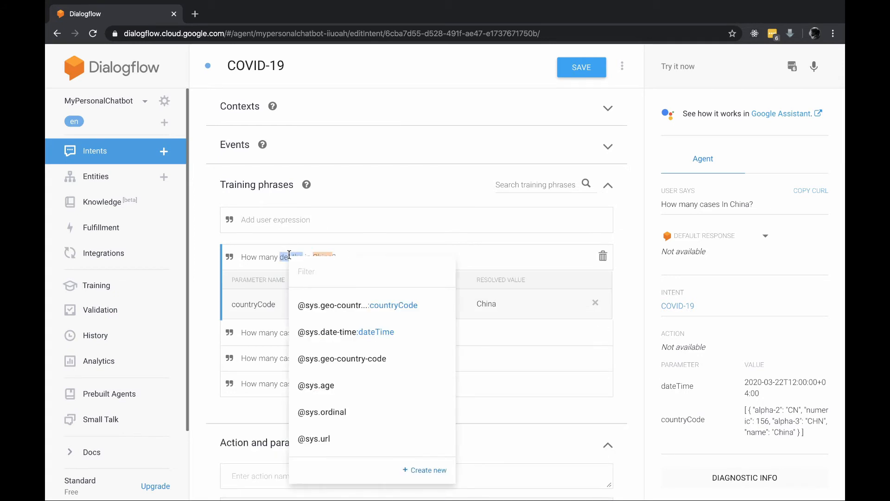
left_click(335, 271)
type("cas")
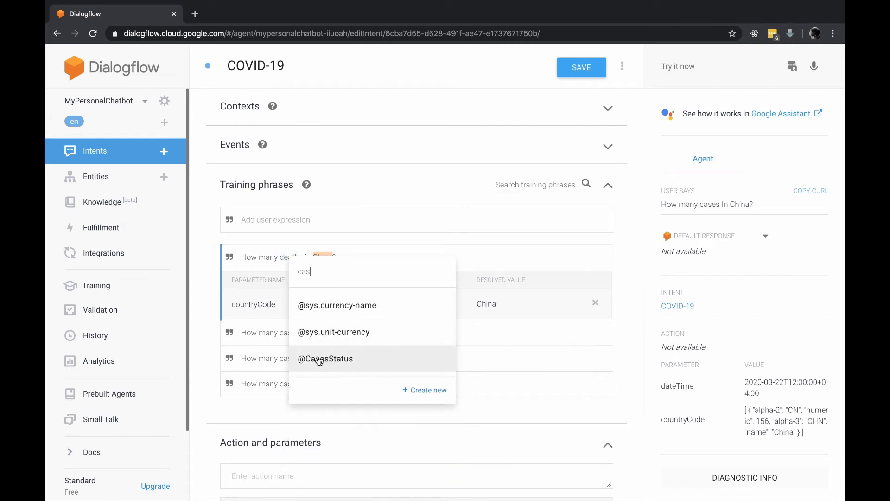
left_click(326, 360)
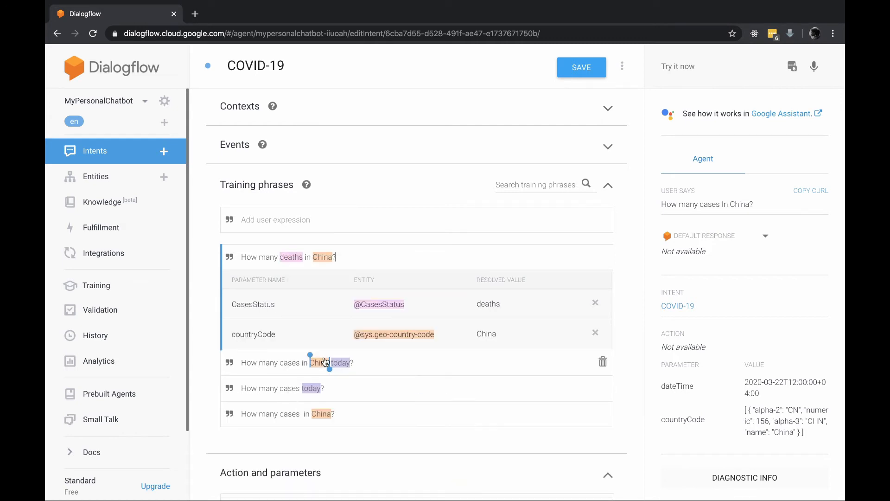
left_click(575, 67)
left_click(296, 219)
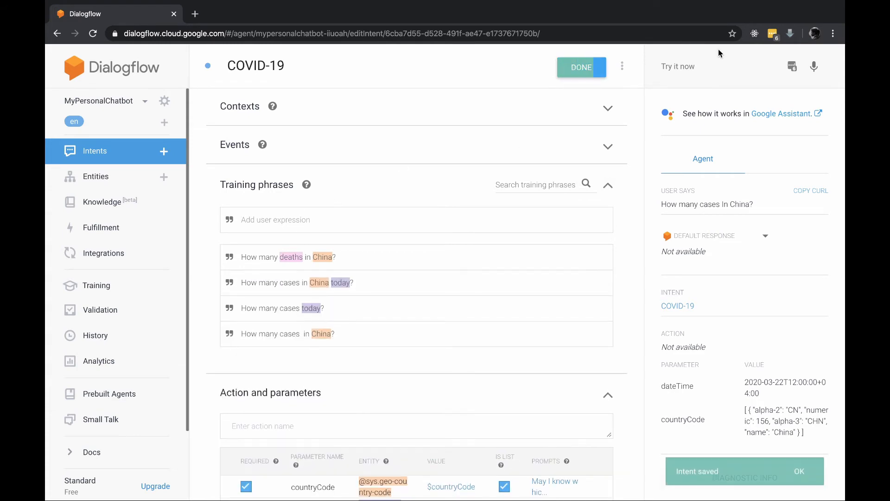
left_click(705, 62)
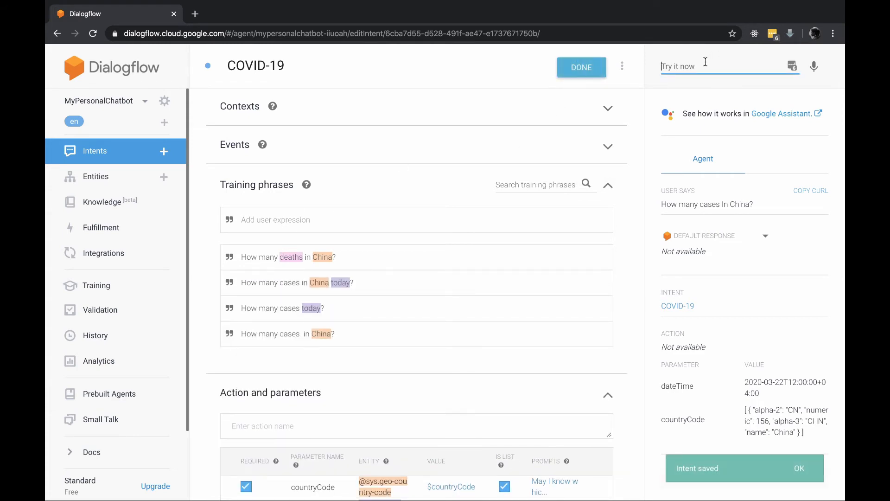
type("How many ")
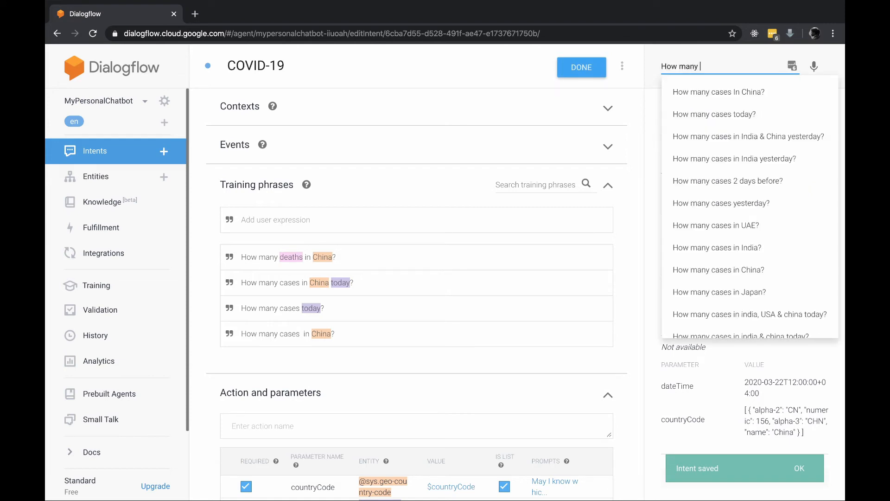
type("deaths in china")
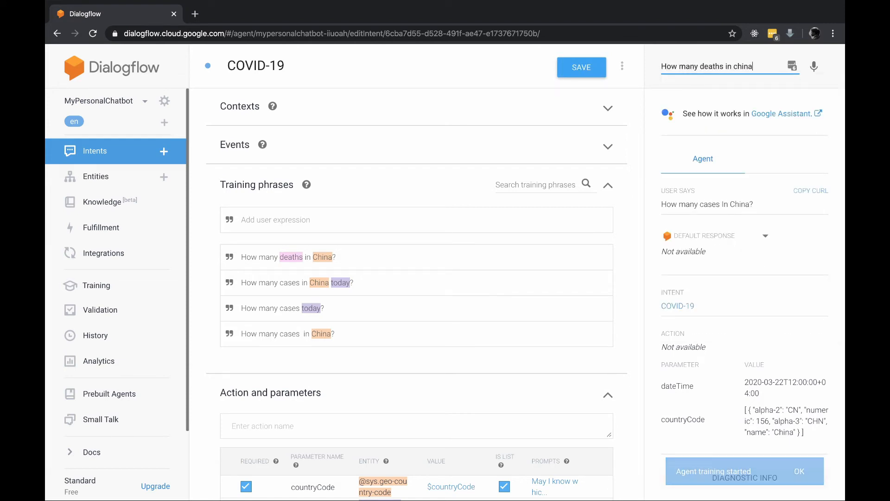
Run the 'How many deaths in china' test and confirm CasesStatus resolves to Dead
key("Return")
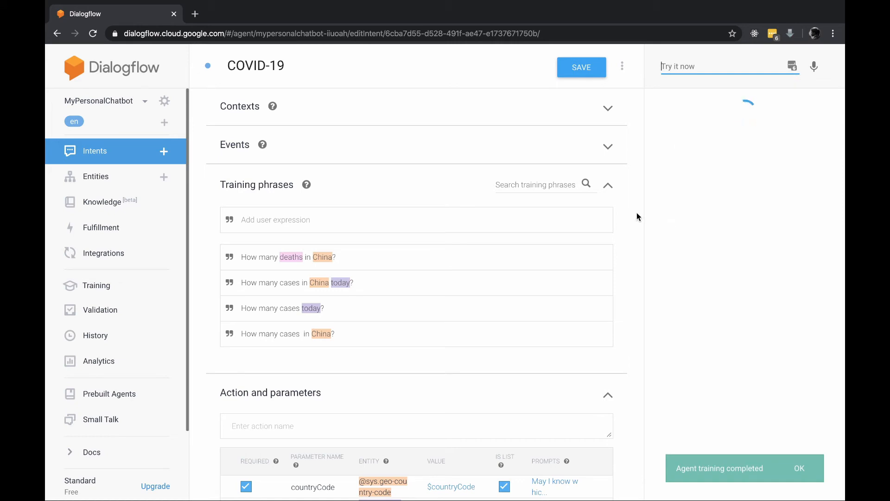
scroll(714, 393, "down", 1)
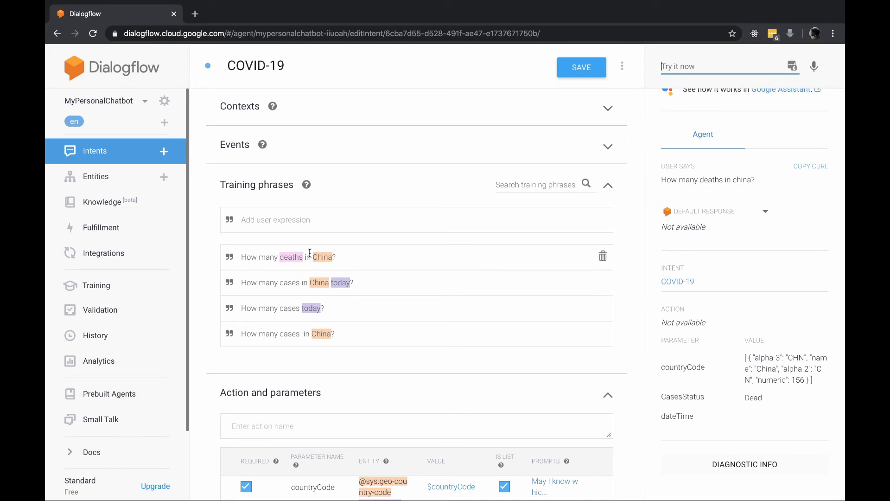
double_click(294, 258)
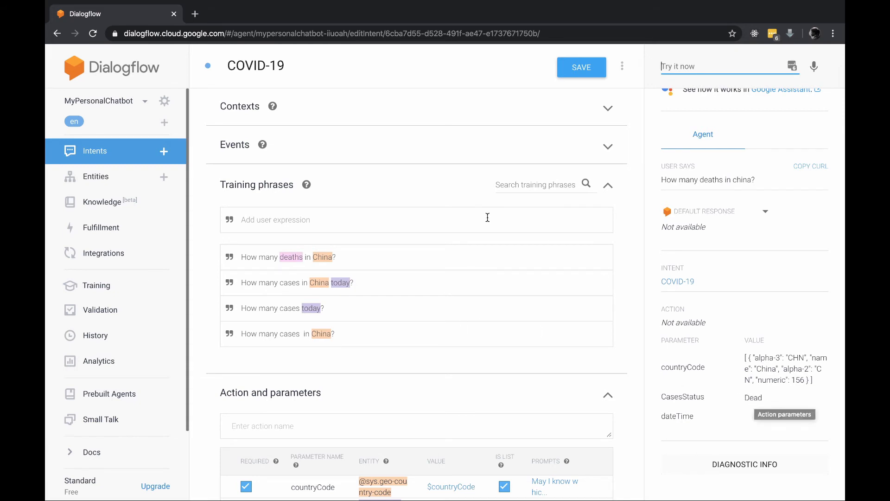
Open CasesStatus and lowercase Recovered and Dead to recovered and dead
left_click(103, 177)
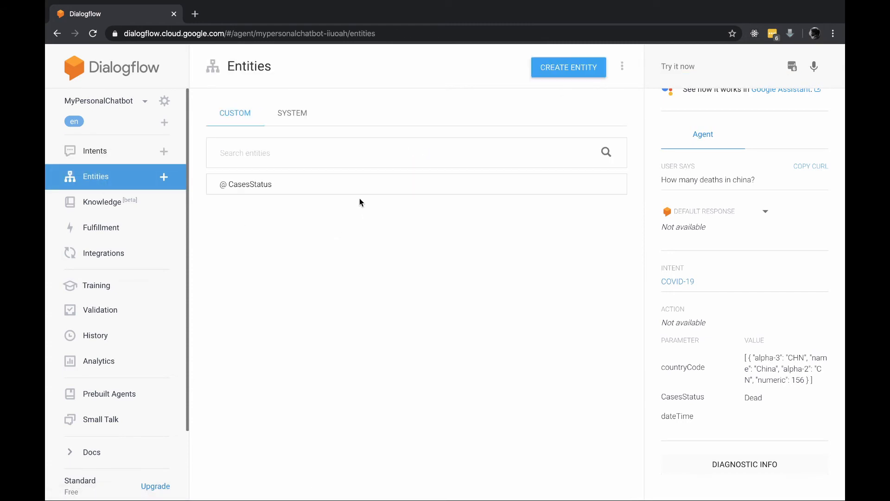
left_click(278, 186)
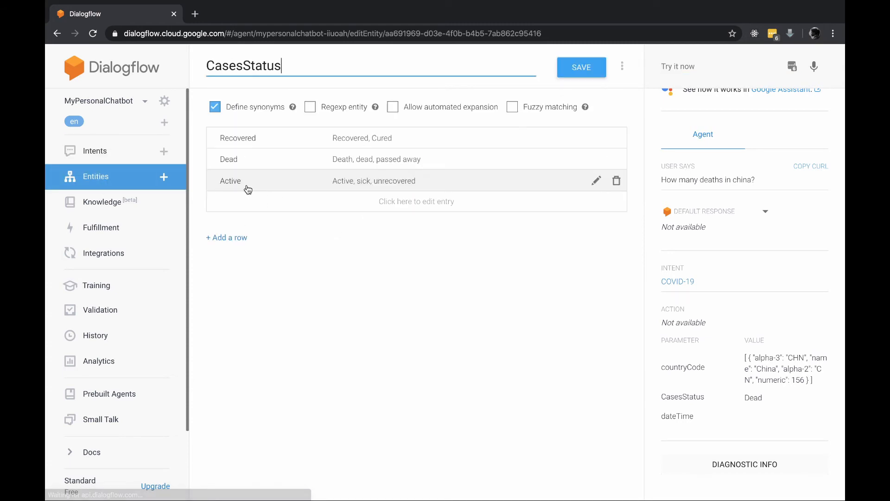
left_click(233, 140)
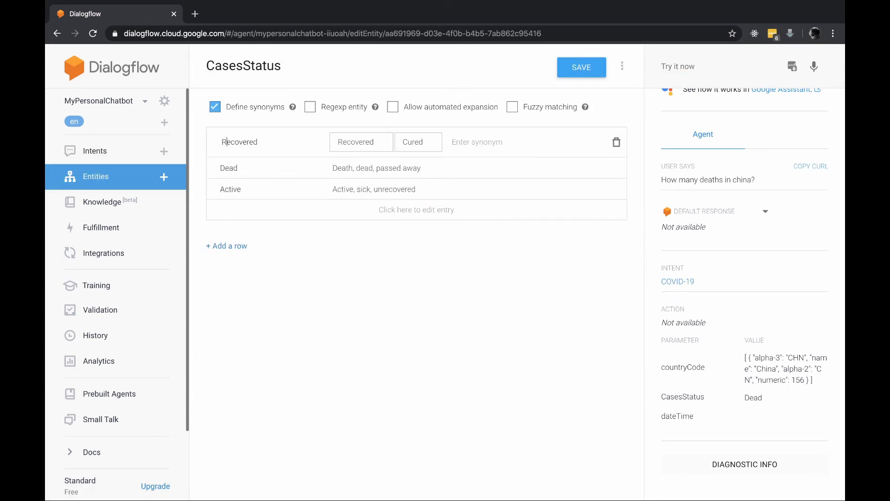
key("BackSpace")
type("r")
left_click(229, 170)
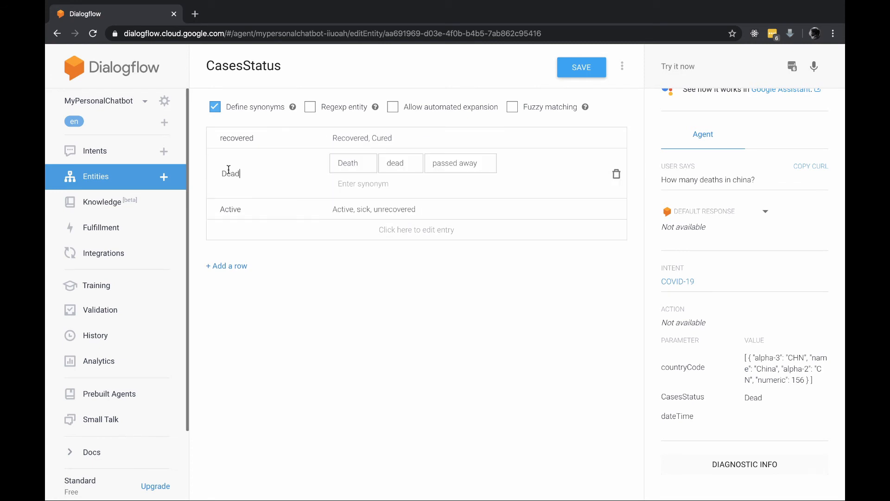
key("BackSpace")
type("d")
Lowercase Active to active and save the CasesStatus entity
left_click(238, 211)
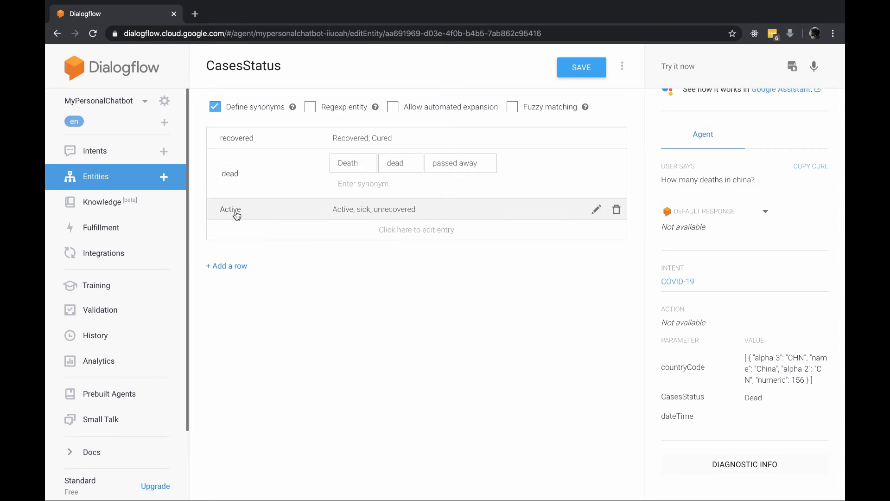
left_click(235, 209)
left_click(226, 194)
key("BackSpace")
type("a")
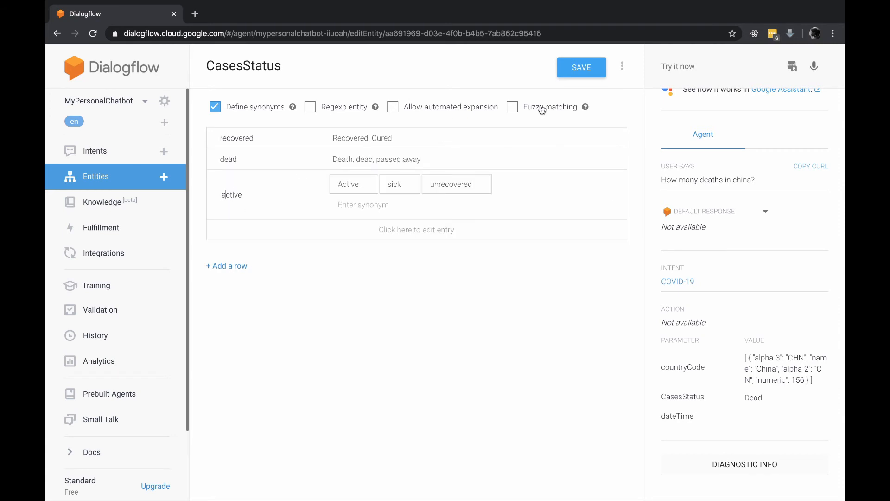
left_click(579, 67)
left_click(79, 150)
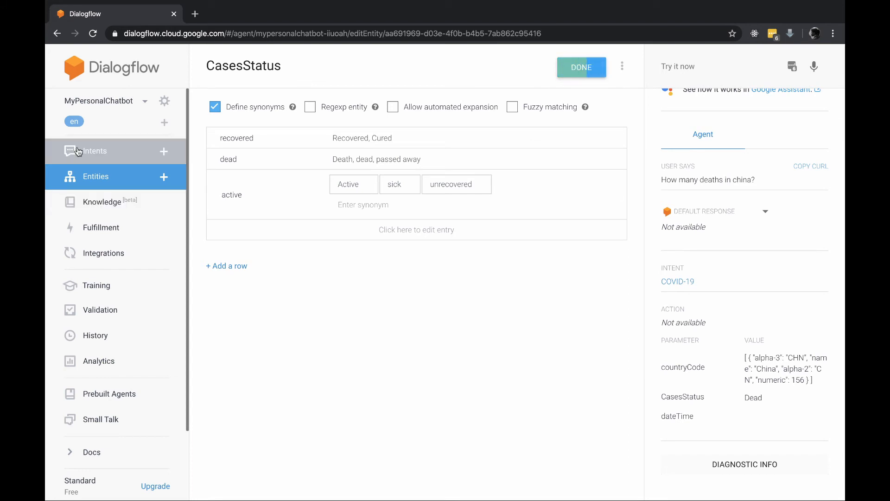
Test 'How many recovered in china?' and check CasesStatus resolves to recovered
left_click(729, 64)
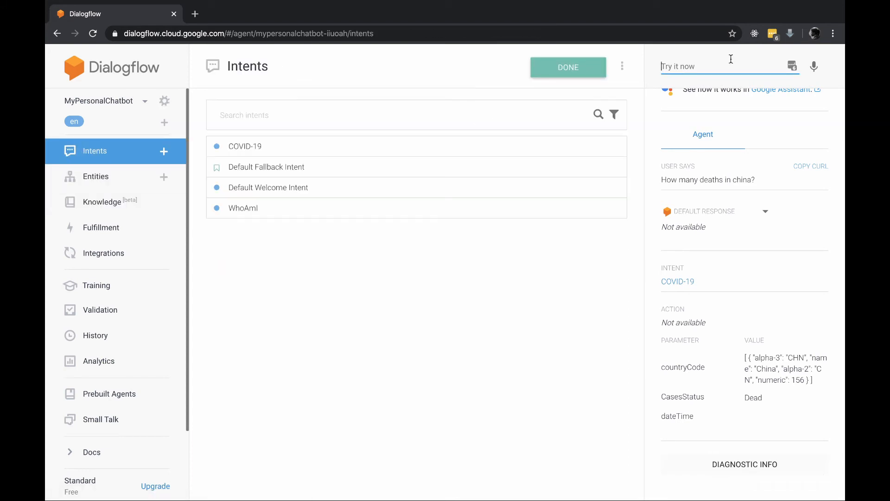
type("How m")
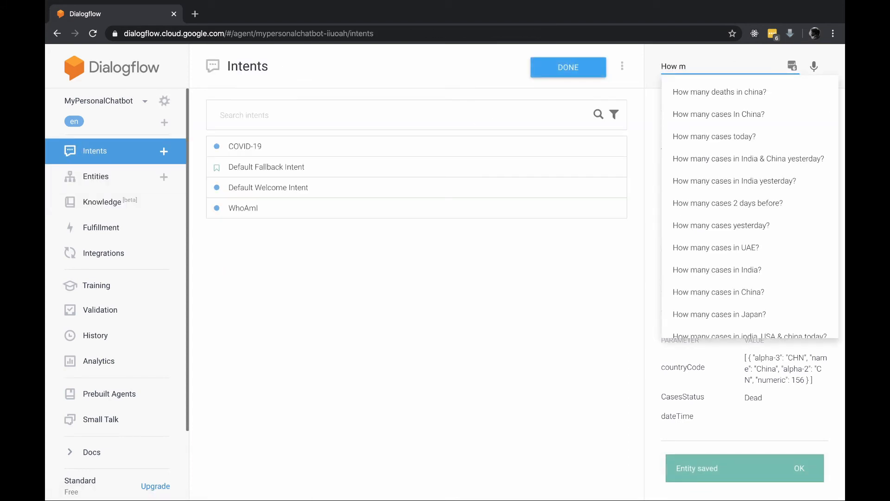
type("any recove")
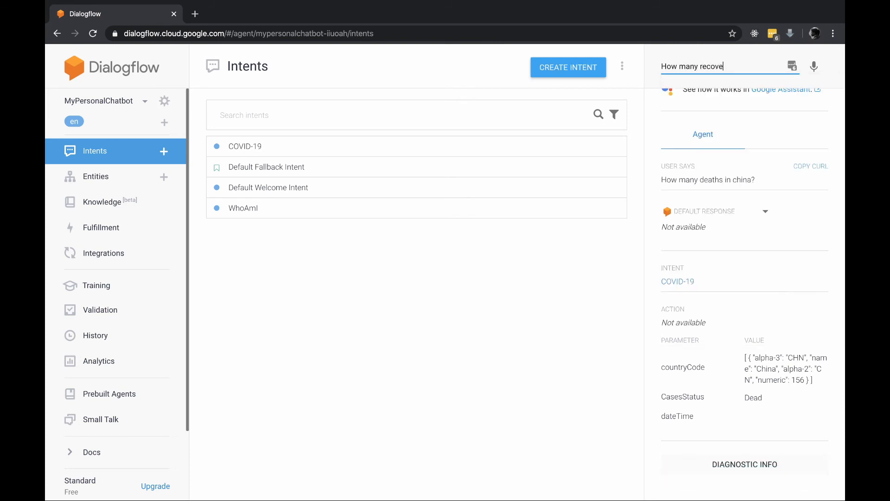
type("red in chi")
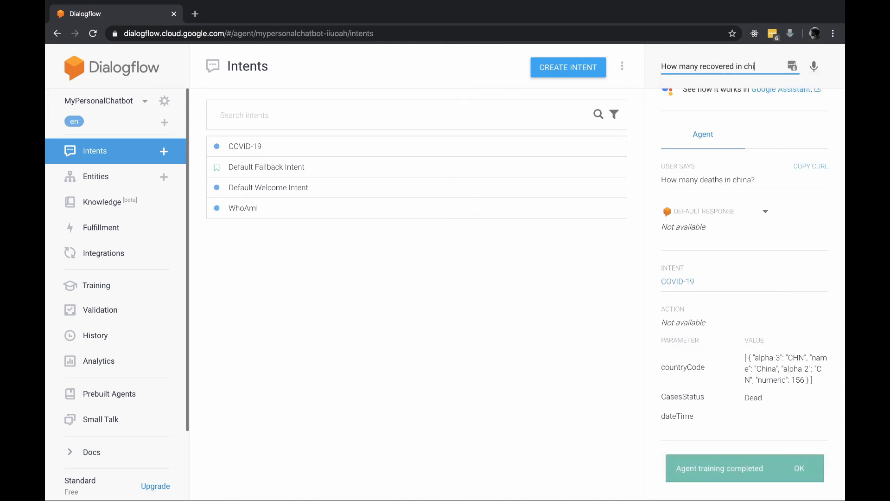
type("na?")
key("Return")
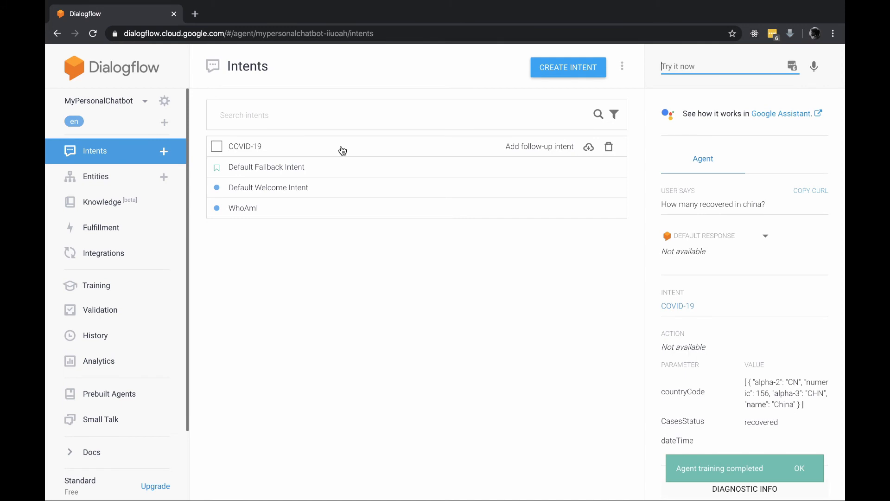
scroll(725, 301, "down", 1)
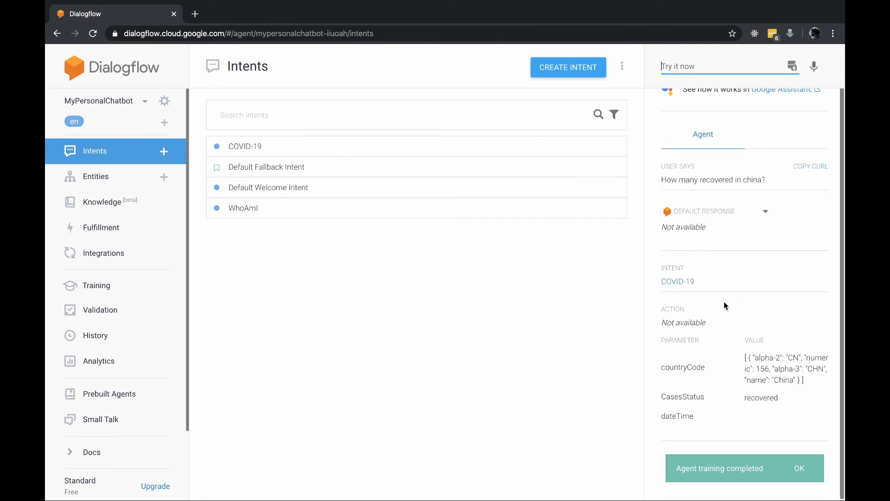
double_click(765, 400)
scroll(715, 399, "up", 1)
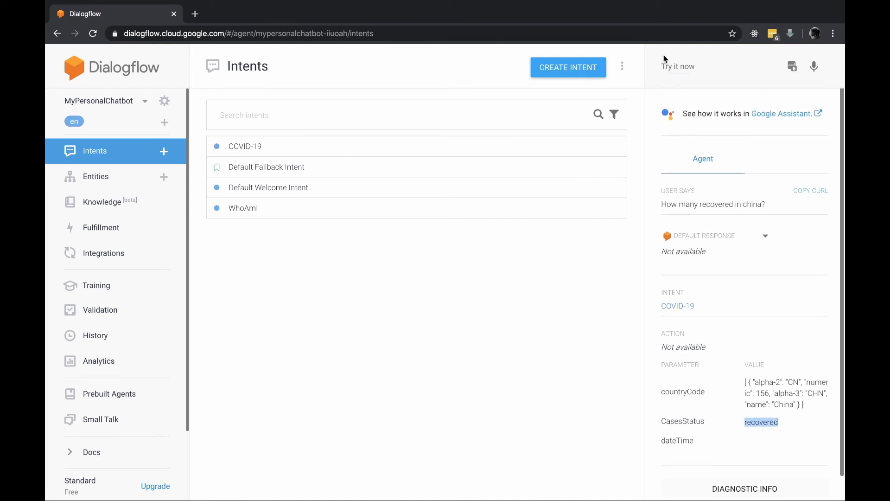
Test 'How many sick in china' for CasesStatus active, then open the COVID-19 intent
left_click(666, 66)
key("Up")
key("Down")
key("Up")
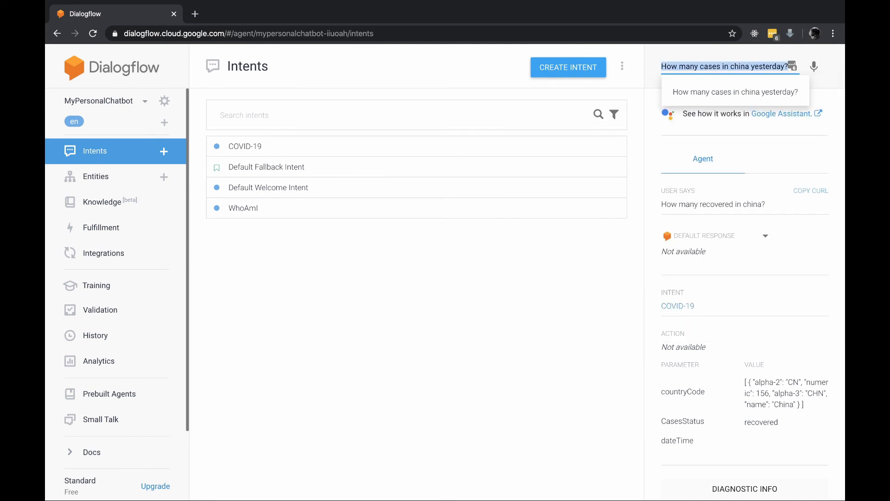
key("Down")
type("How many sick in china")
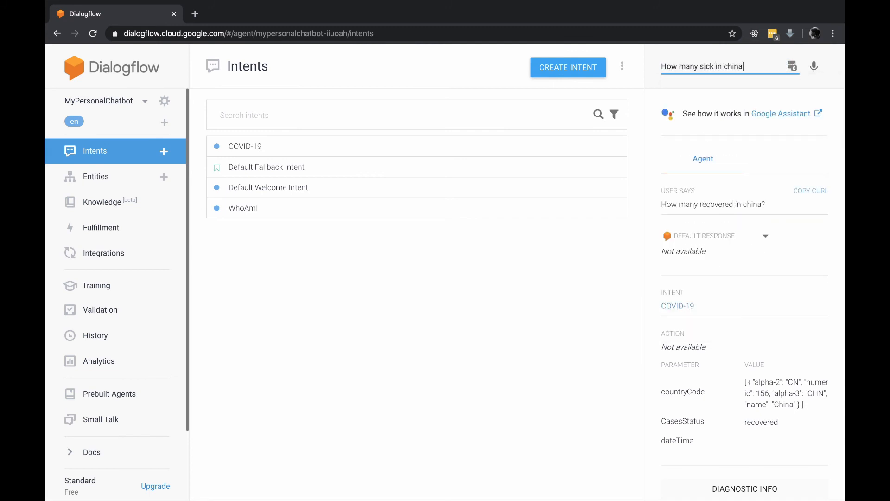
key("Return")
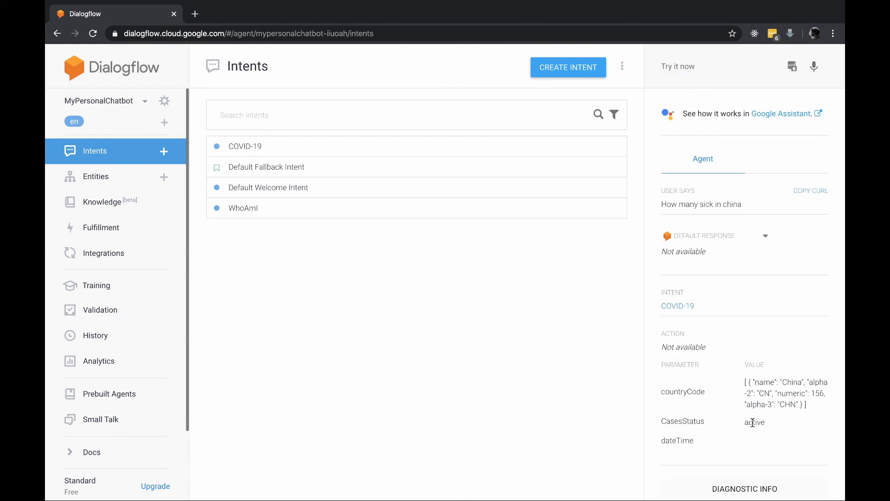
left_click(300, 147)
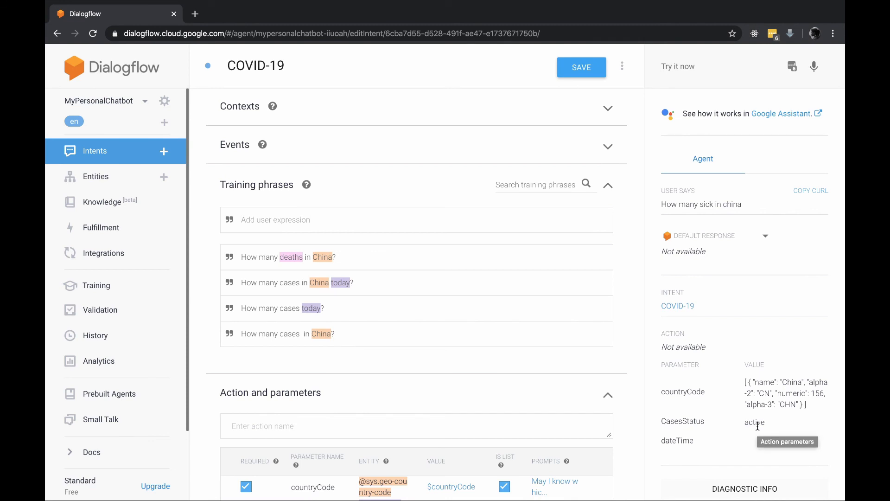
Select deaths in the first training phrase, then return to the Entities list
double_click(292, 258)
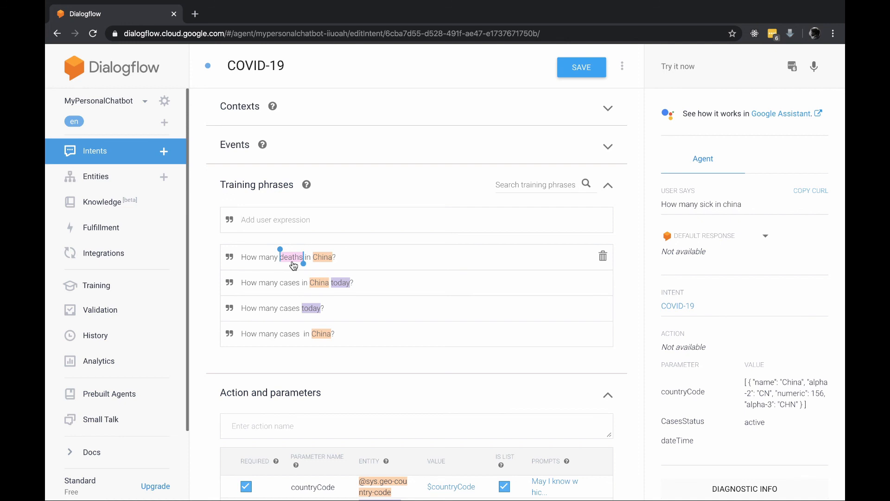
left_click(108, 177)
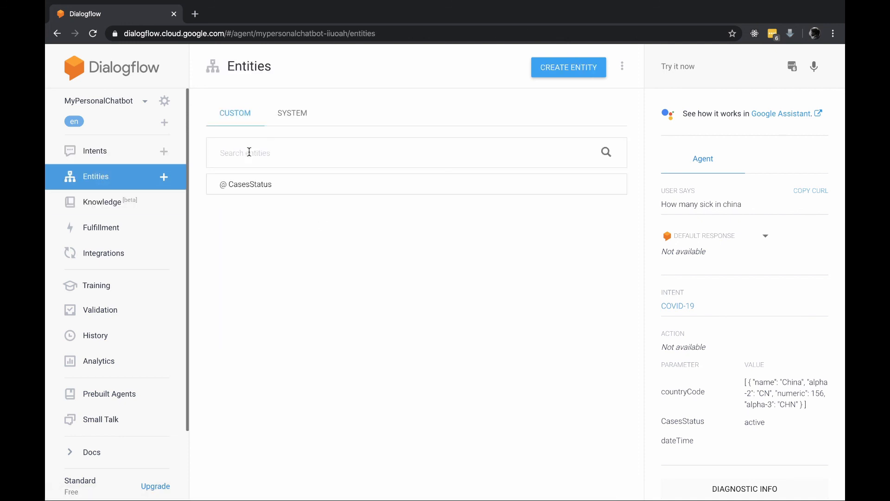
Open CasesStatus to show its recovered, dead and active values, then stop recording
left_click(293, 189)
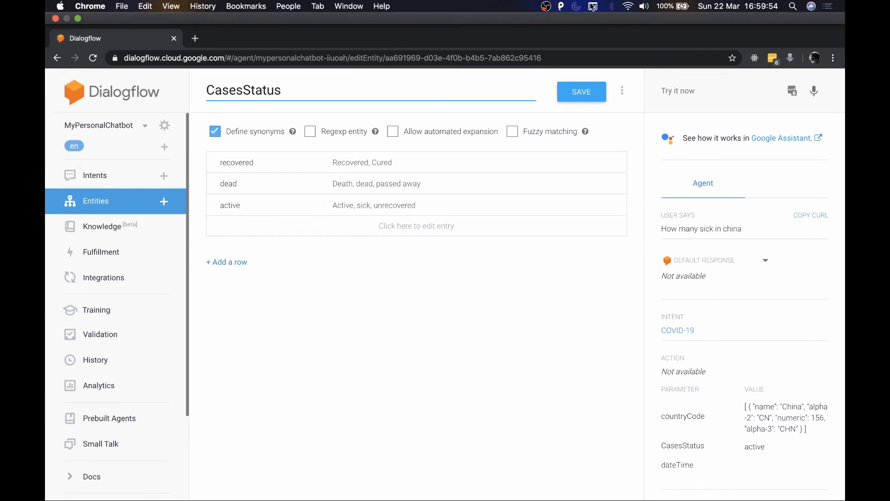
left_click(547, 6)
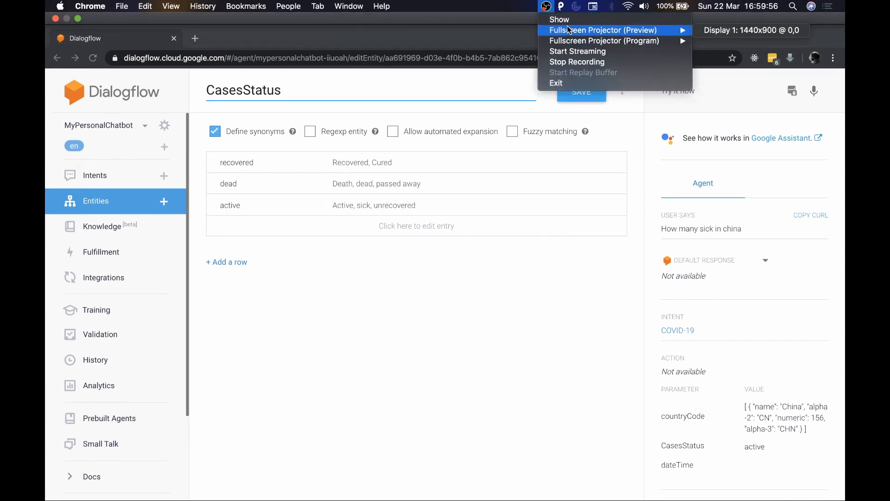
left_click(567, 62)
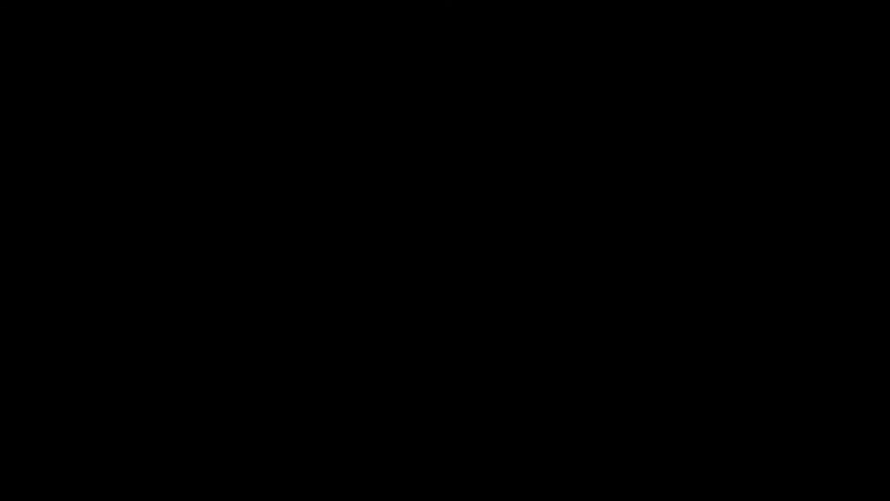